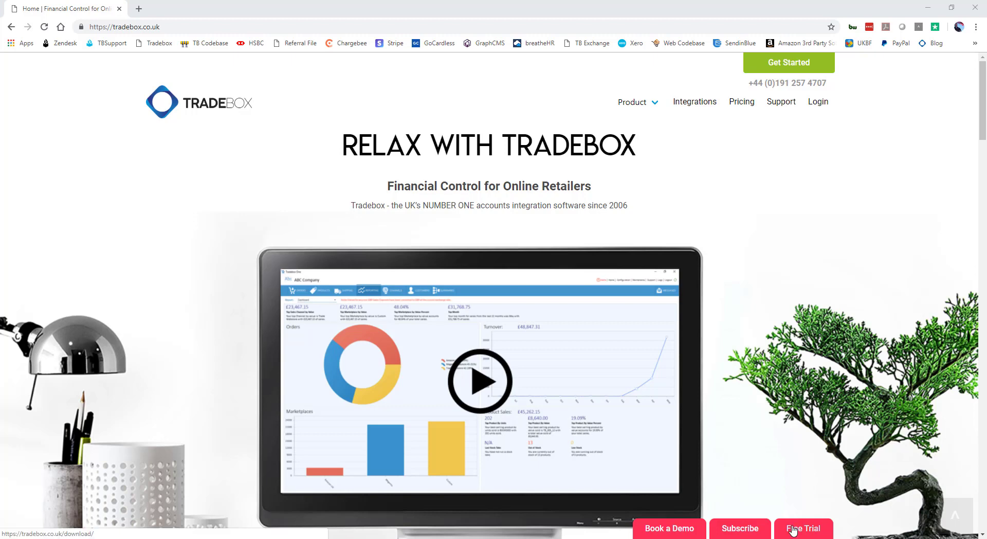
- Get the free trial from the Tradebox website and extract the downloaded tradeboxv1setup.exe installer to the suggested folder
click(793, 530)
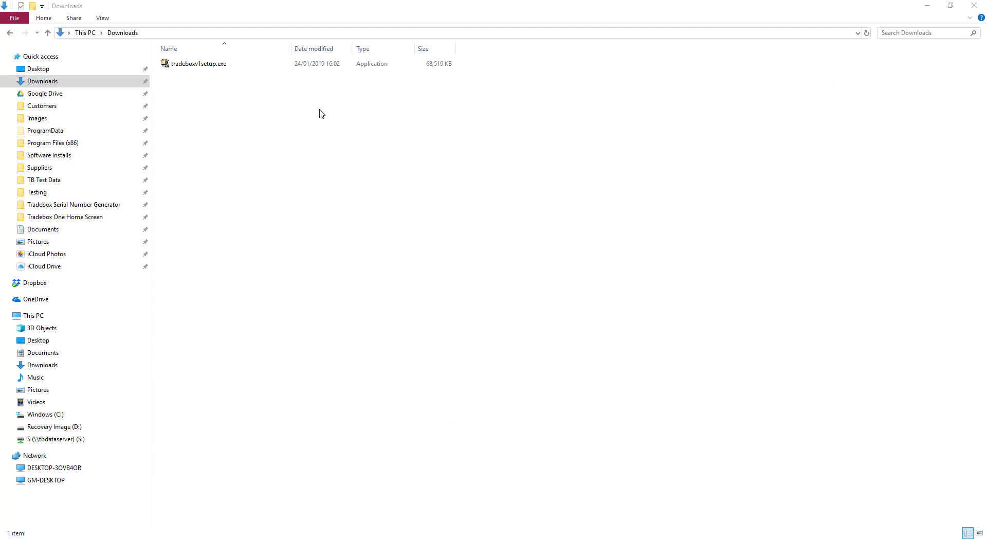
click(220, 68)
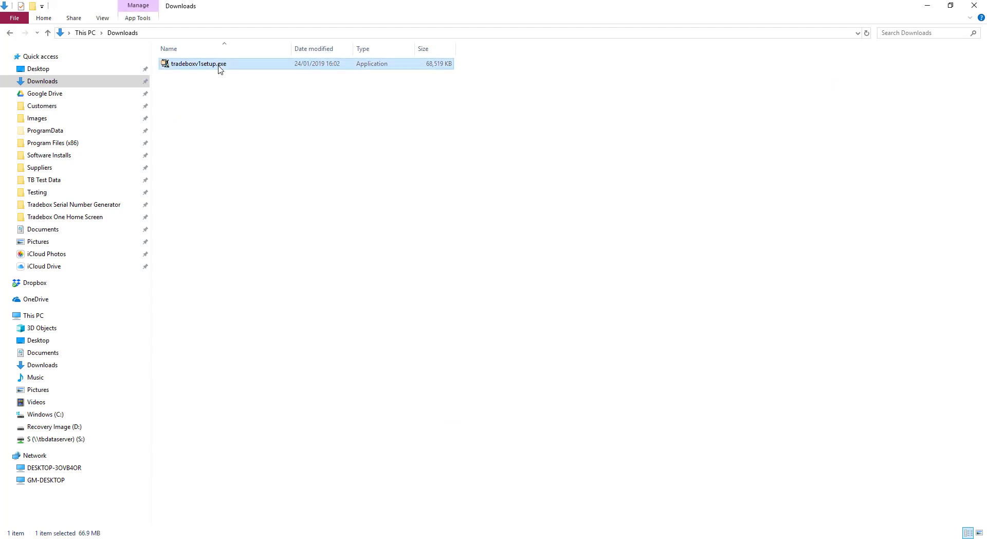
double_click(219, 67)
click(594, 256)
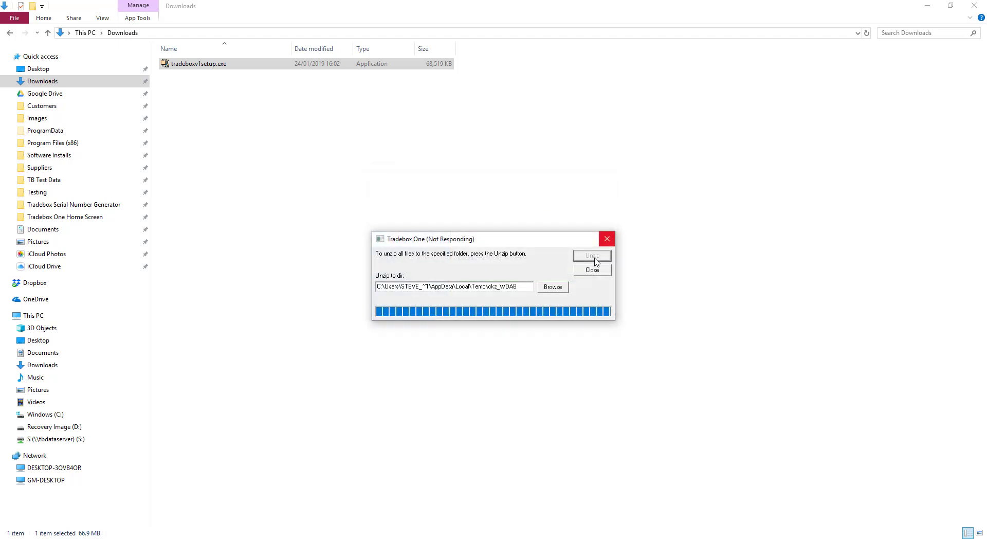
- Accept the license agreement, install Tradebox in the default destination folder and launch the program
click(545, 357)
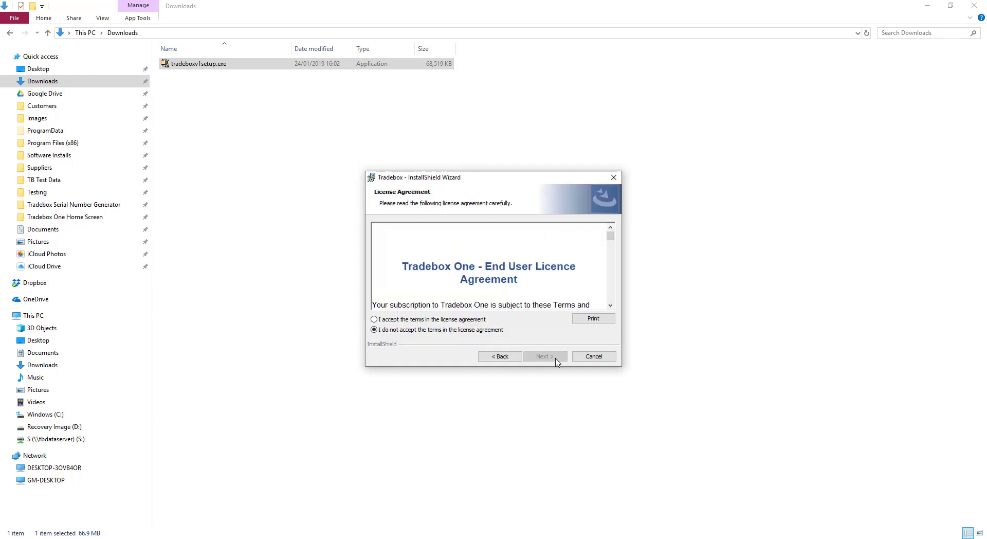
click(467, 320)
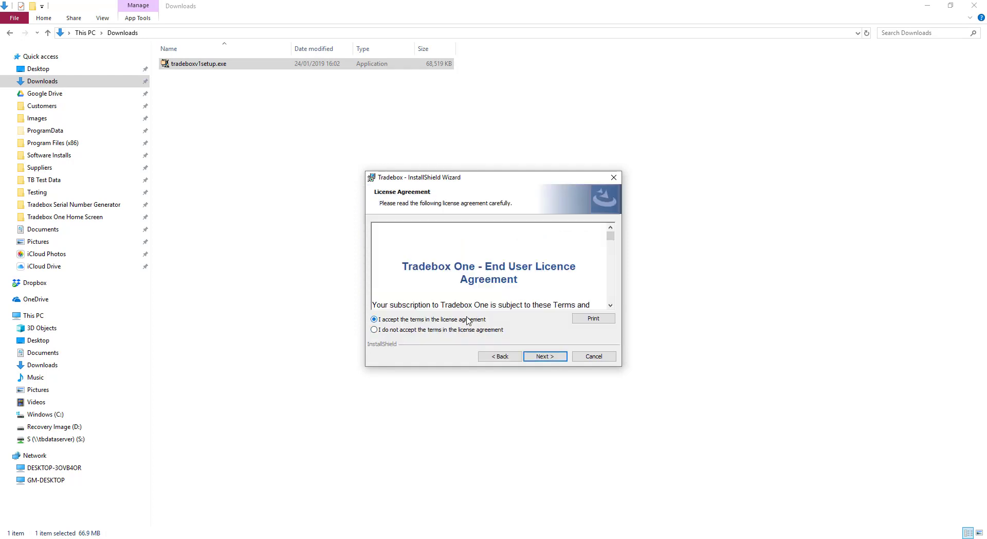
click(541, 356)
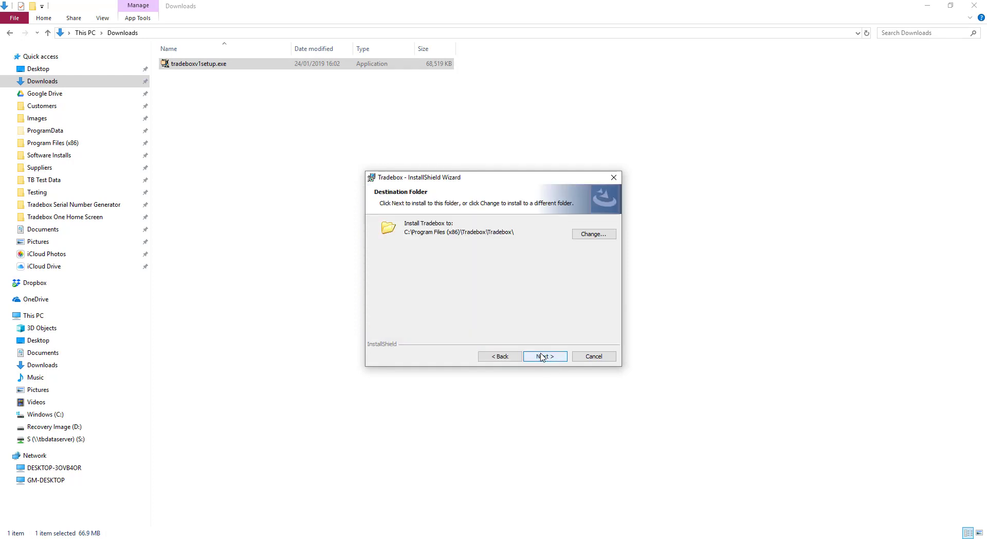
click(541, 356)
click(541, 356)
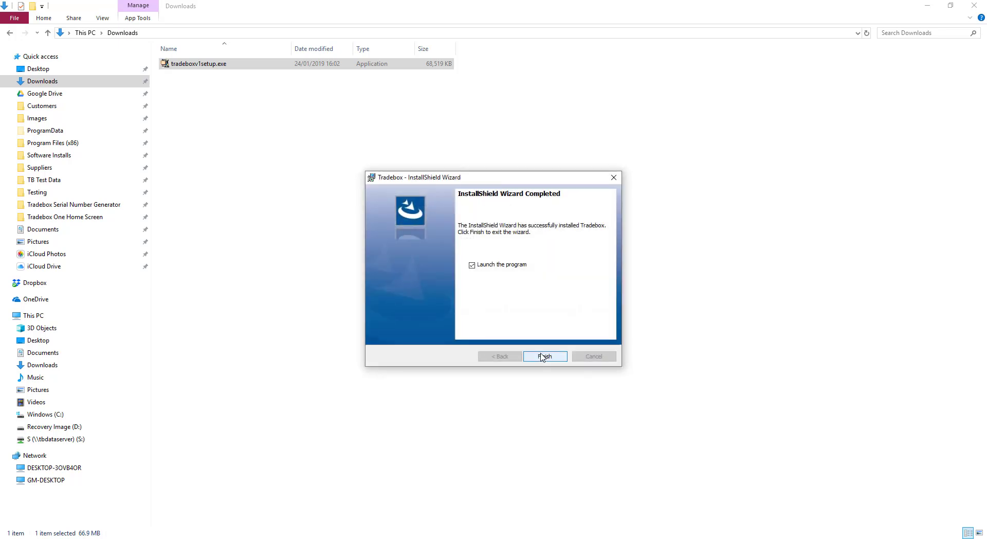
click(542, 356)
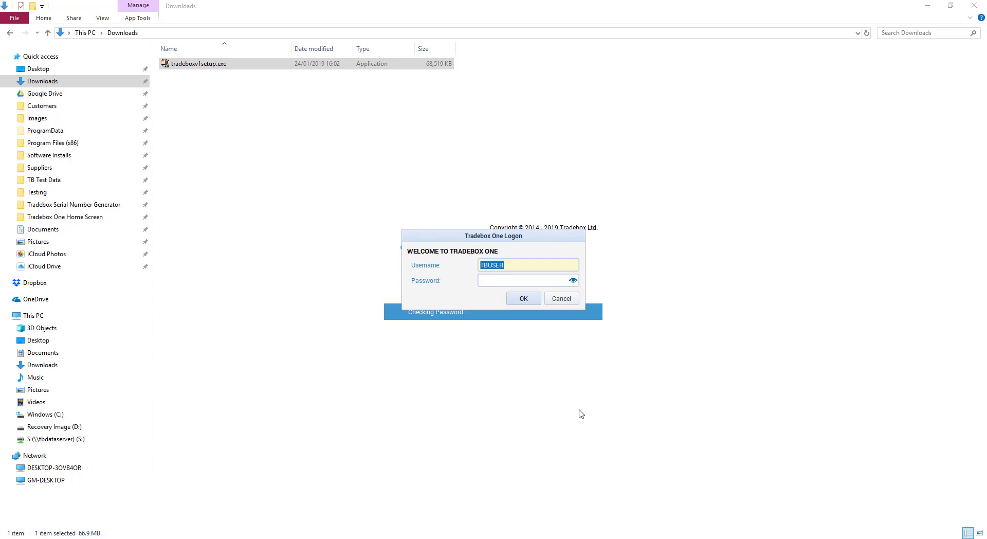
- Log on with the default username and proceed with a first-time Tradebox installation, keeping the trial serial number
click(525, 299)
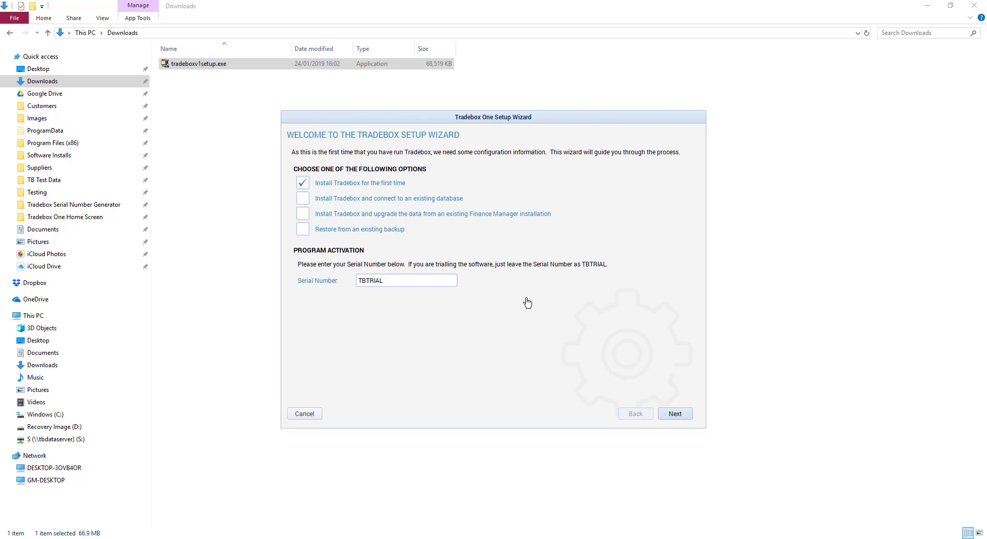
click(982, 9)
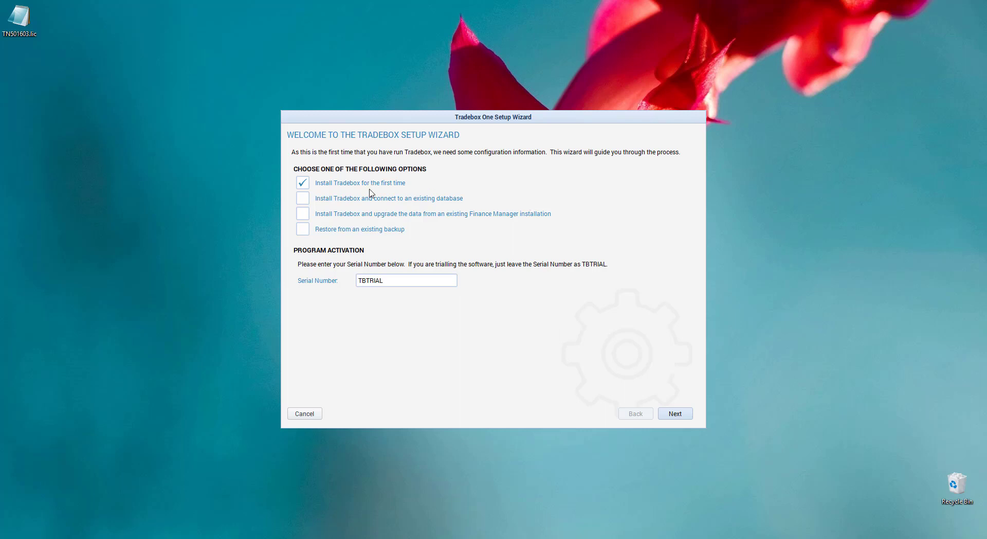
click(423, 280)
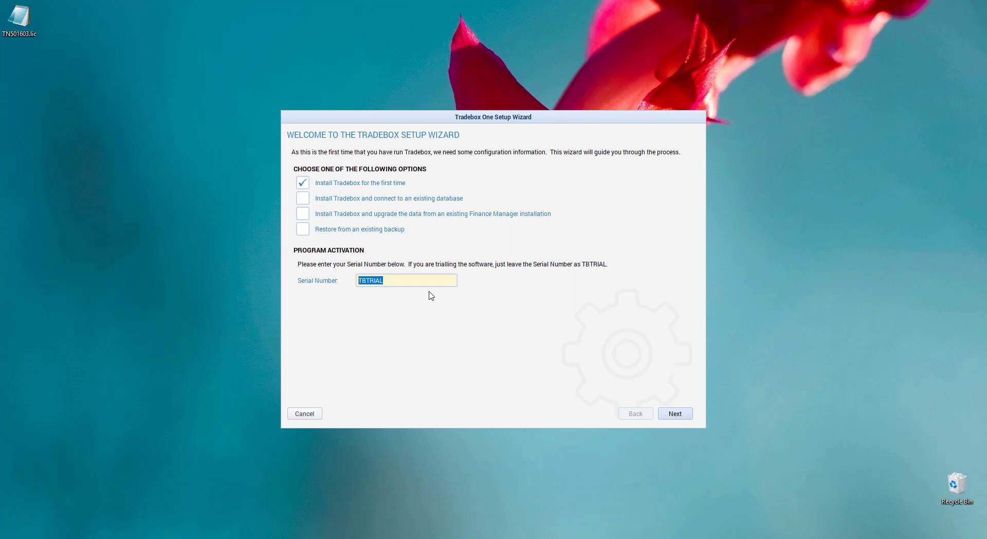
click(675, 413)
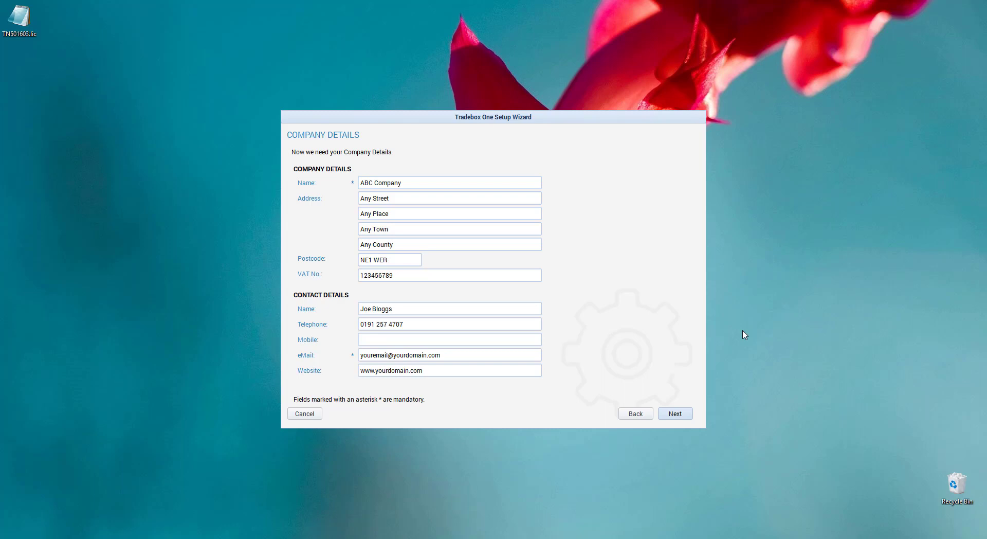
- Review the company and contact details, keep the sample entries and continue to the preferences
click(456, 183)
click(456, 196)
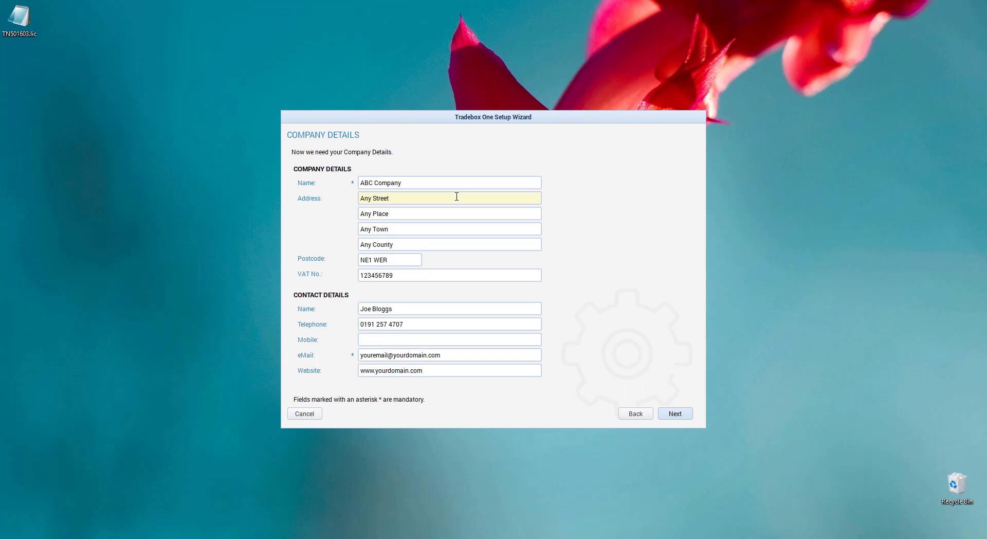
click(401, 275)
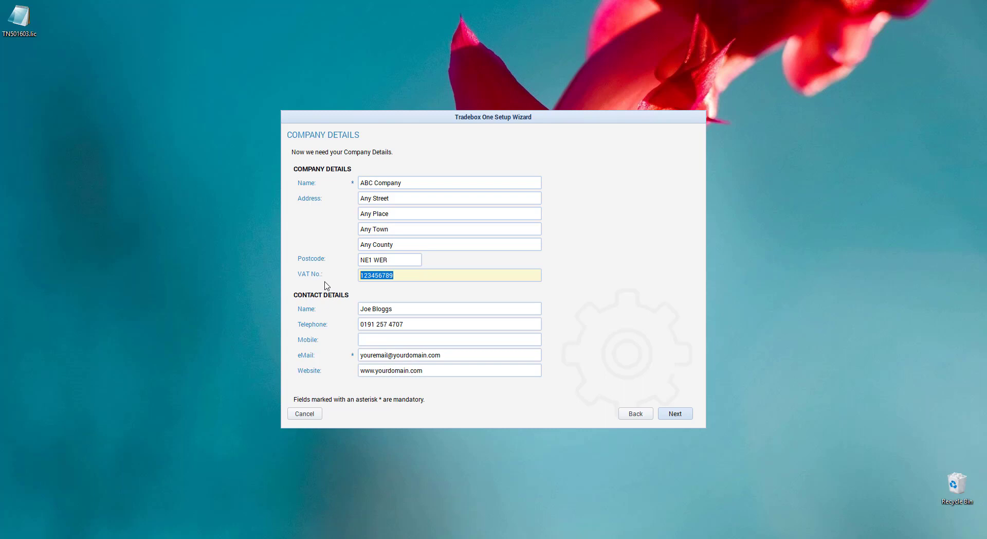
click(421, 183)
click(456, 355)
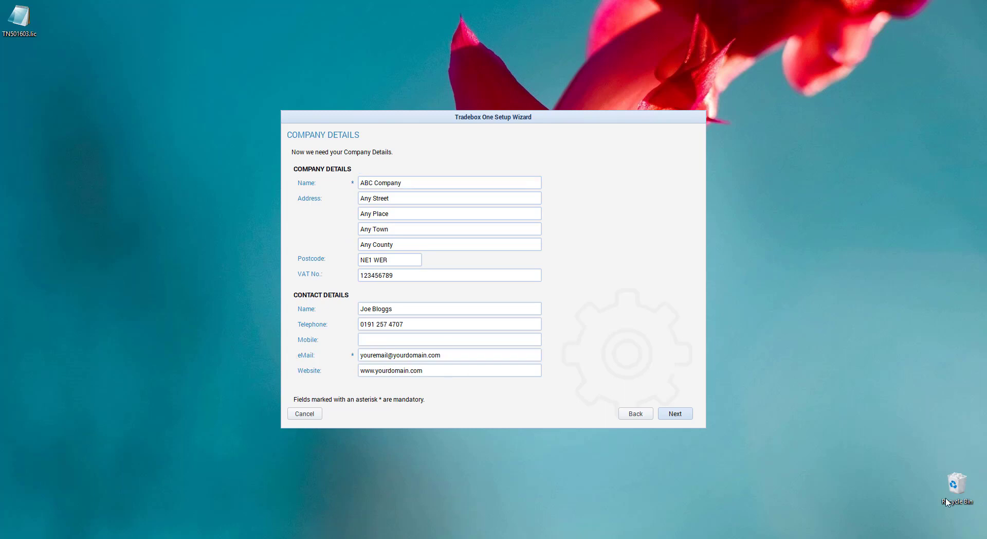
click(672, 418)
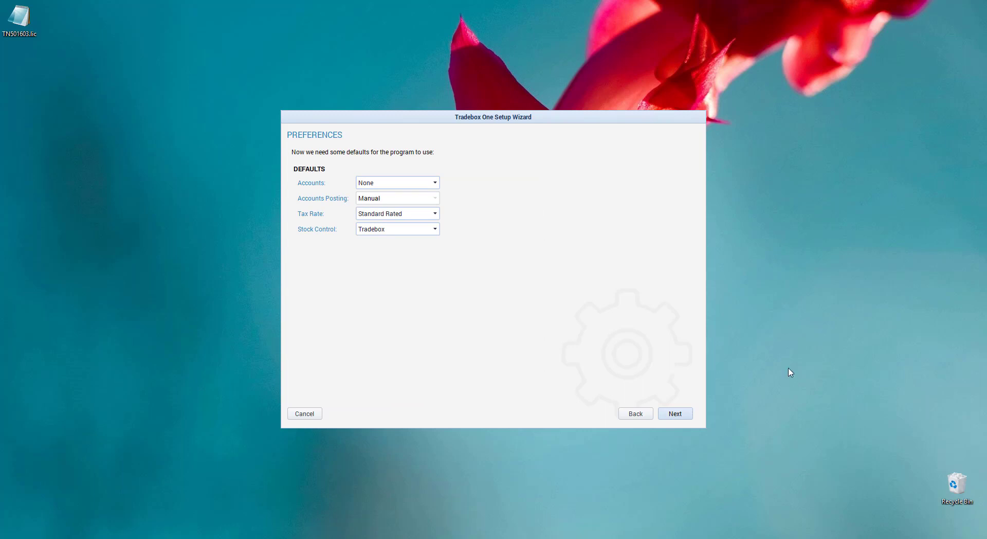
- Set the default accounts package to Sage 50 and accounts posting to Automatic
click(434, 183)
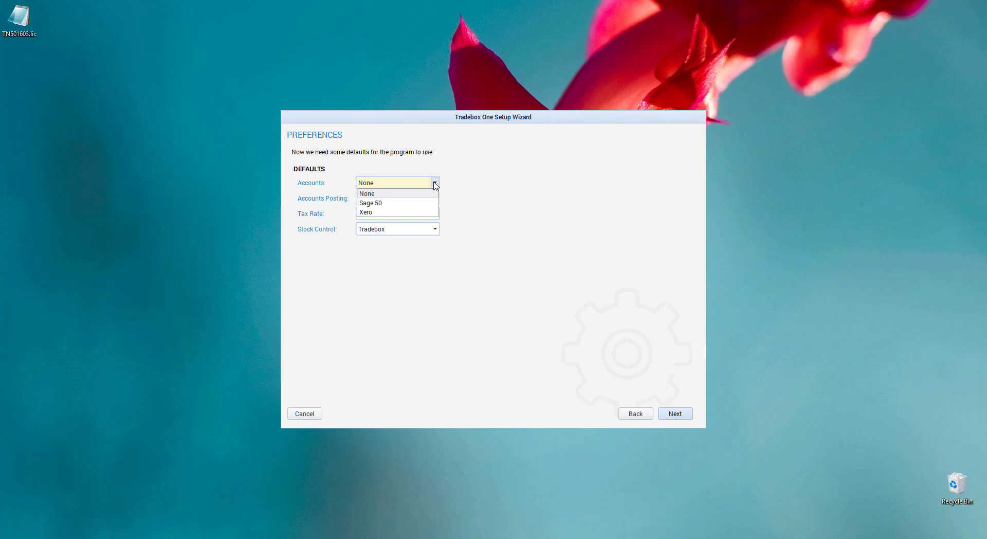
click(383, 203)
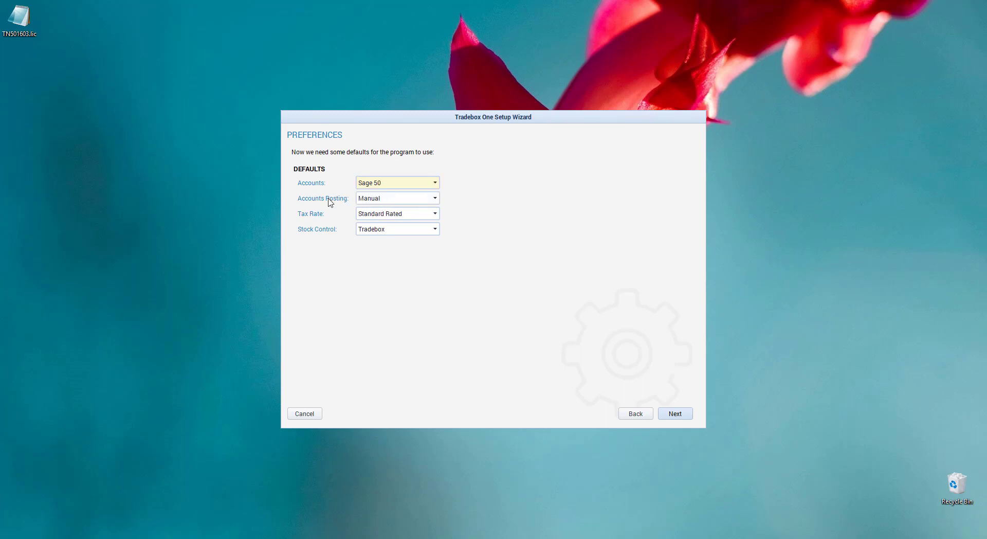
click(412, 206)
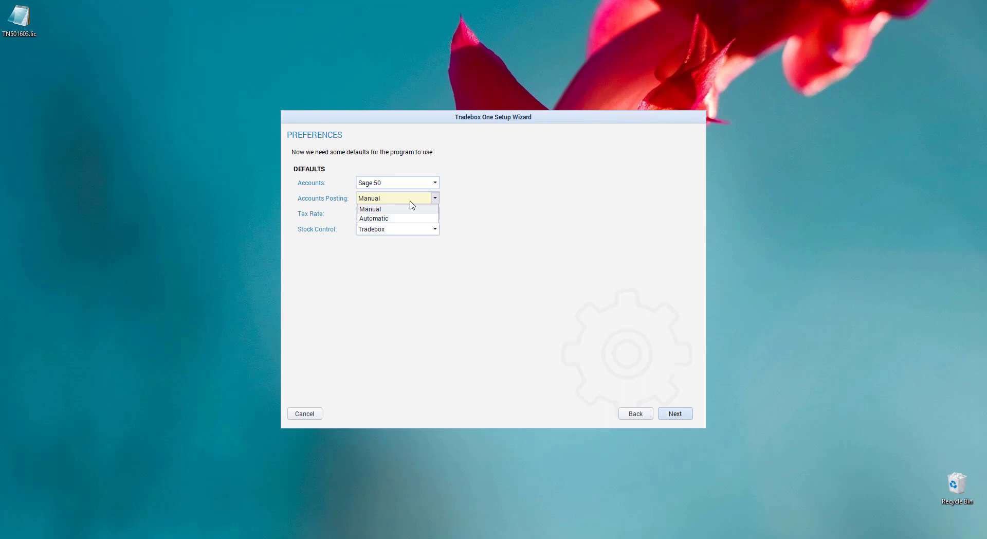
click(386, 219)
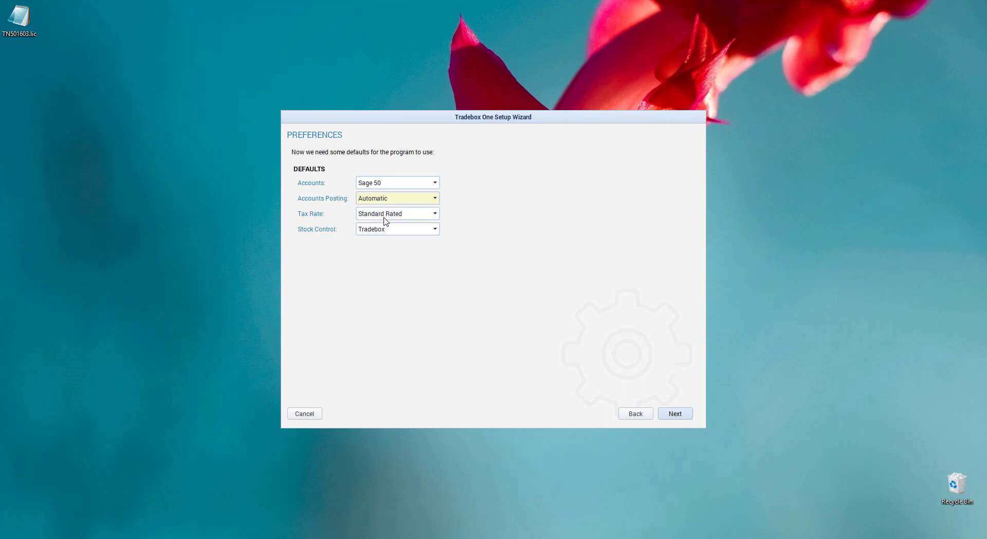
- Keep the tax rate as Standard Rated, set stock control to Accounts Software and continue the setup
click(386, 215)
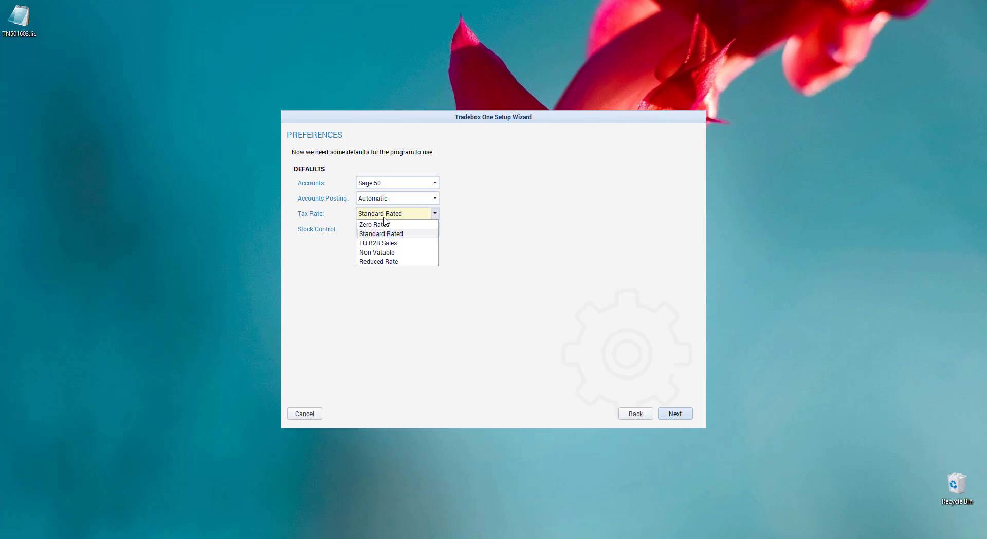
click(398, 236)
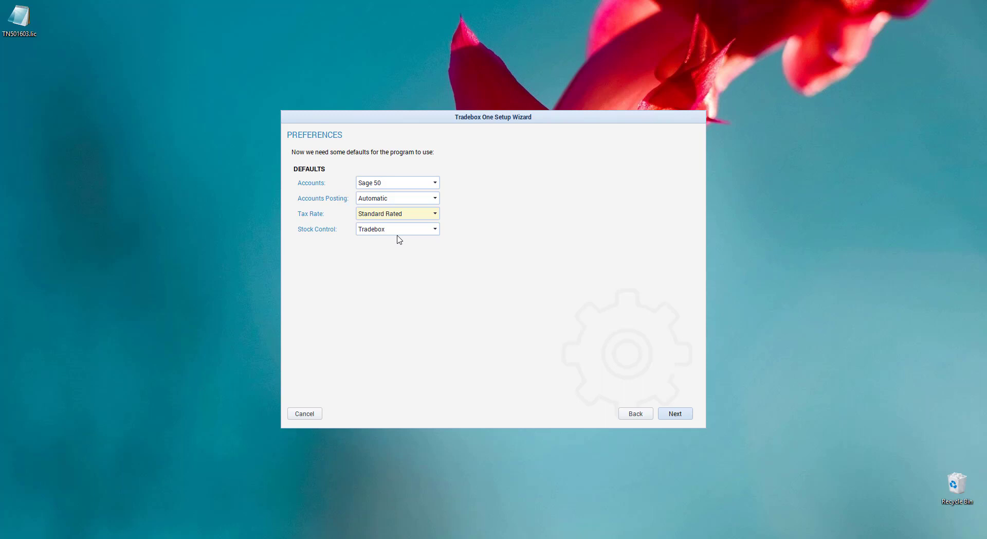
click(397, 230)
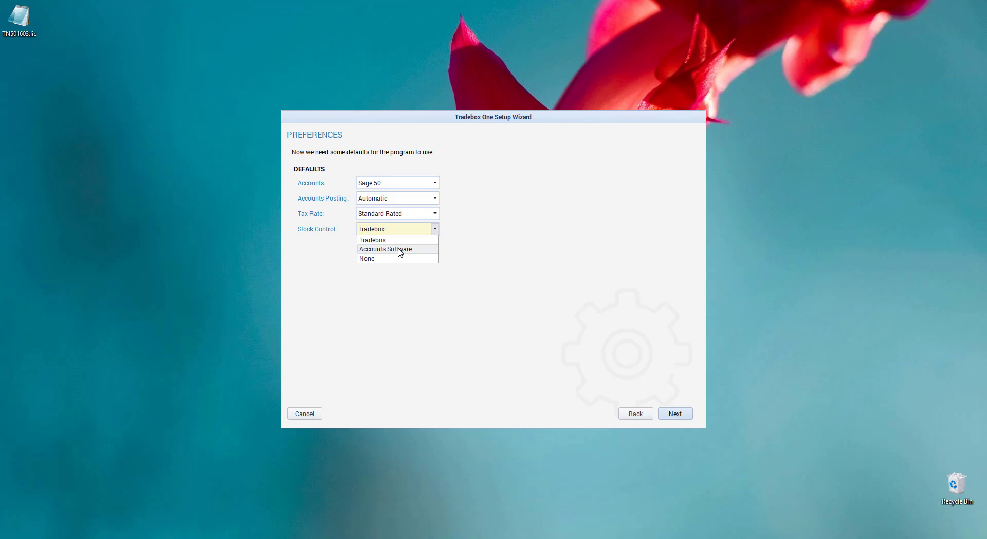
click(399, 249)
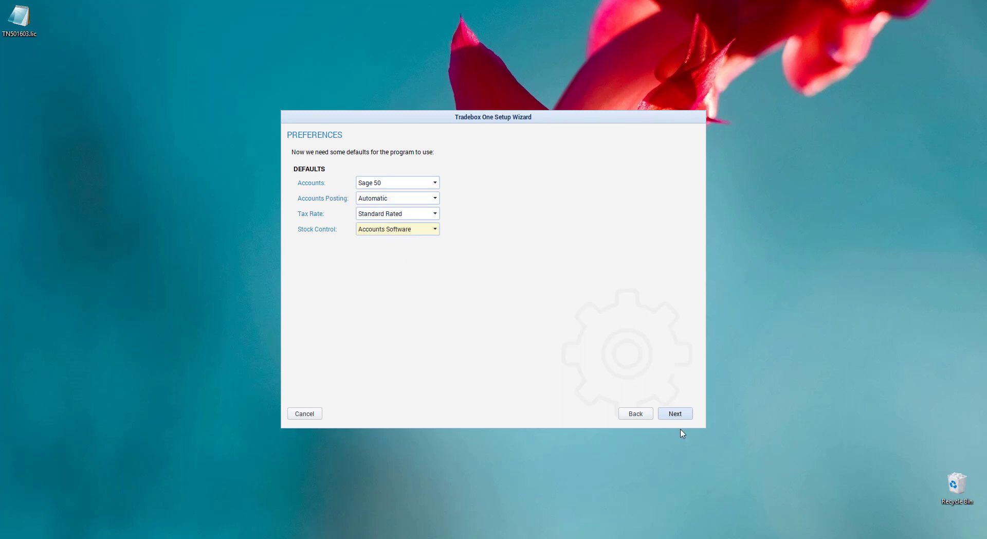
click(677, 414)
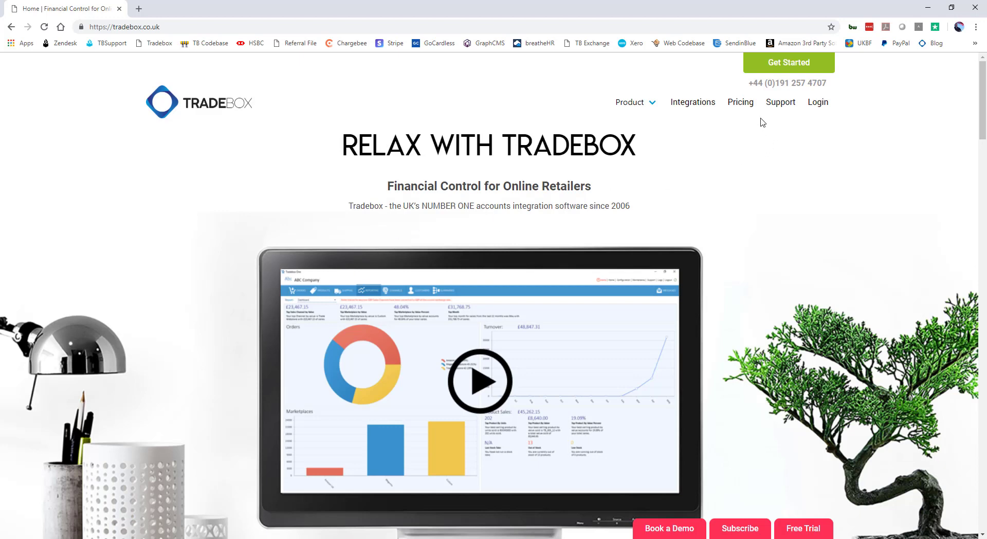
- Search the Tradebox support site for "tradebox data service" and open the article The Tradebox Data Service Application
click(781, 106)
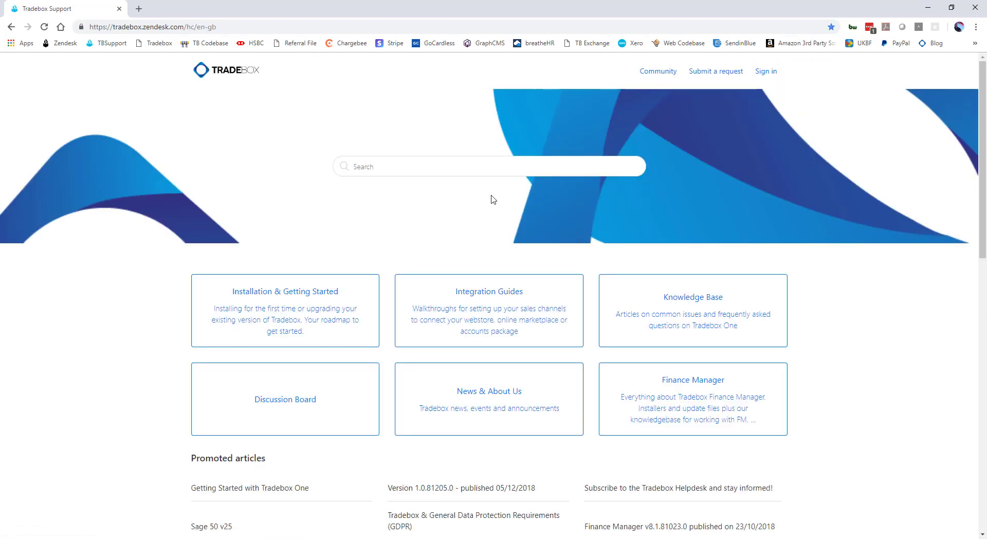
click(449, 168)
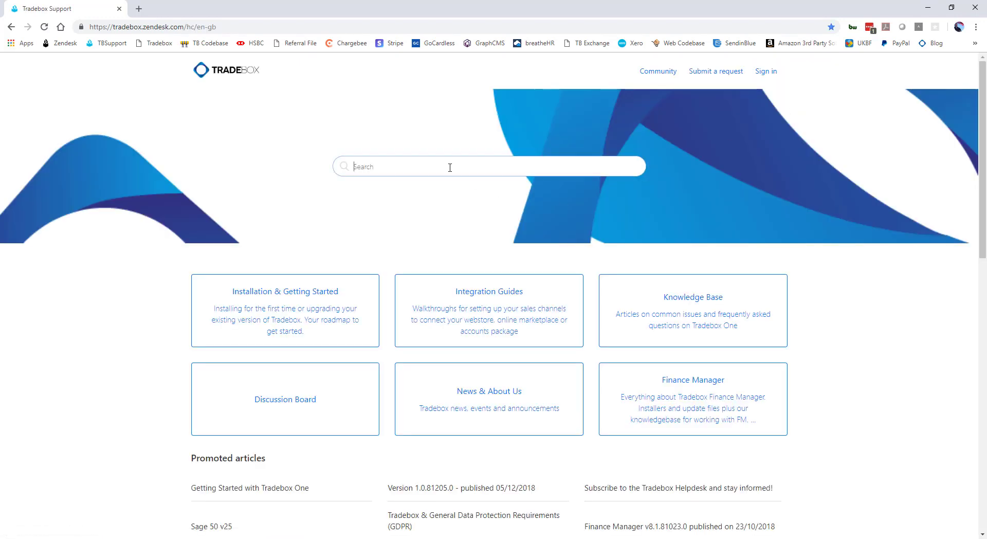
text(tradeb)
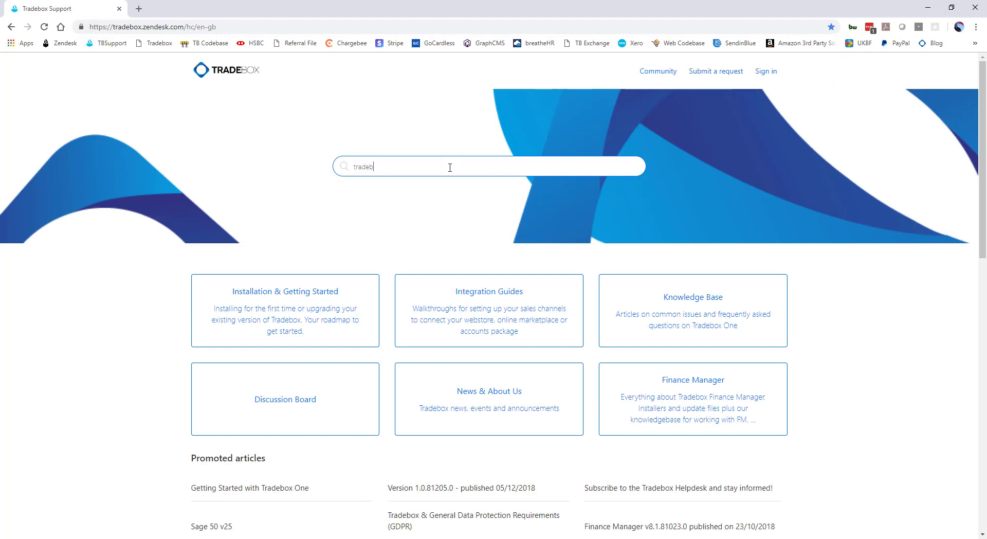
text(ox data serv)
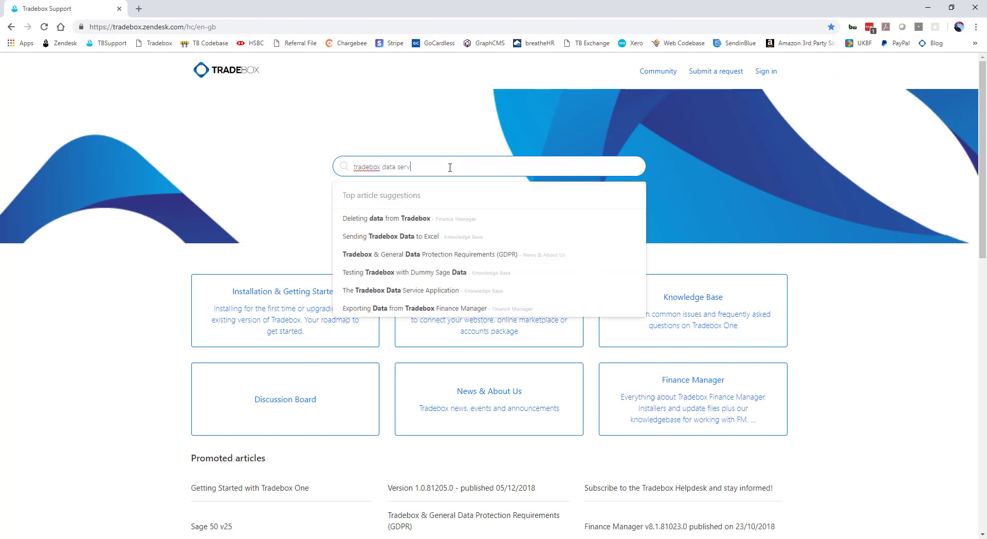
text(cice)
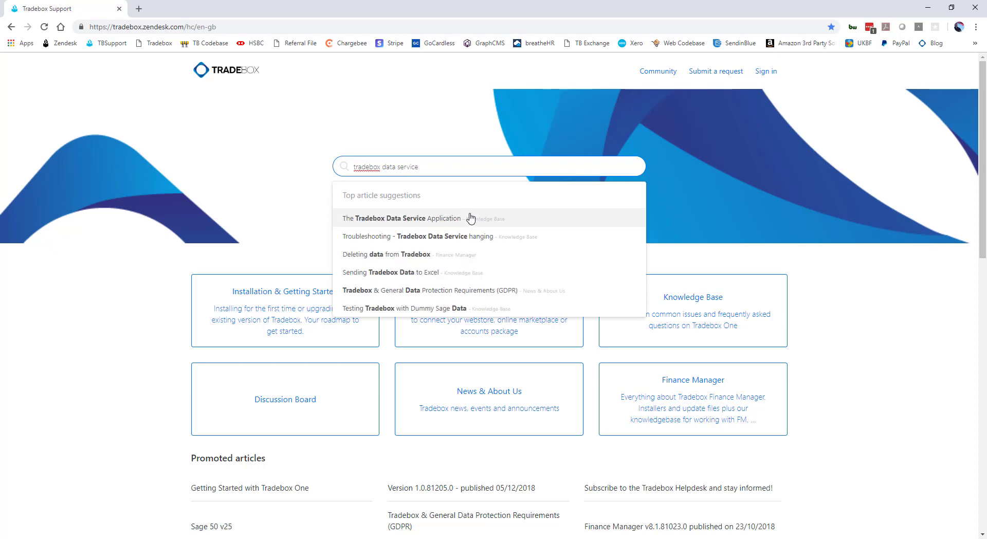
click(459, 223)
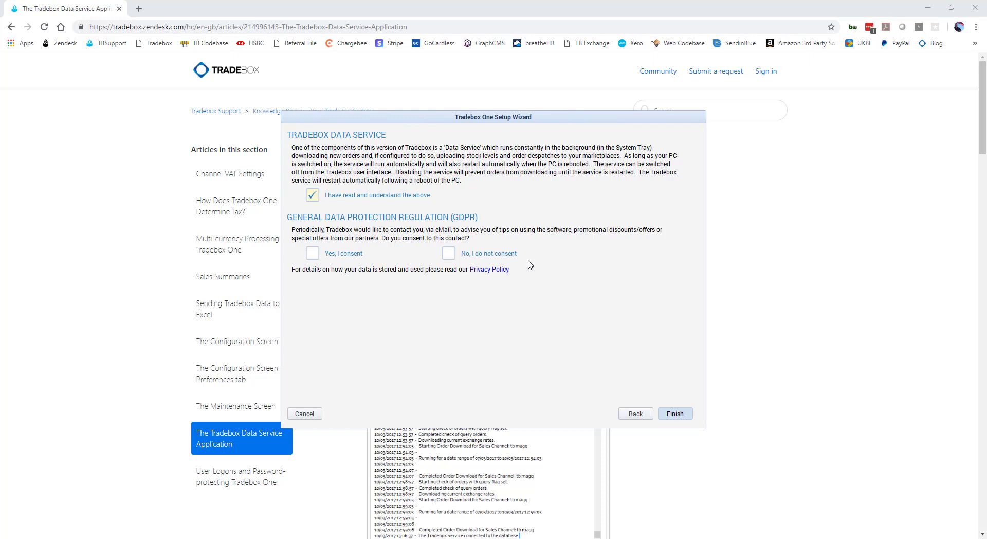
- Consent to being contacted under the GDPR question and finish the Tradebox One setup wizard
click(312, 257)
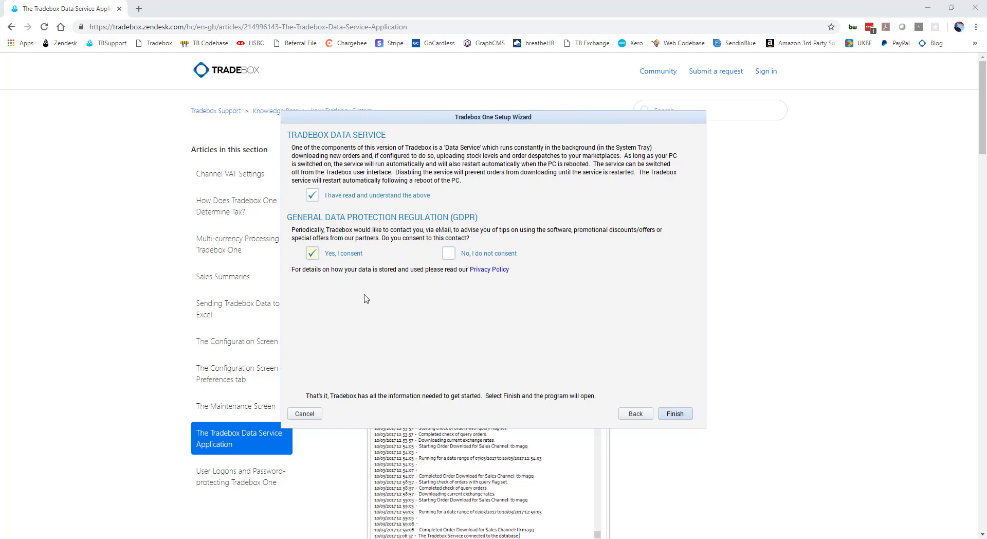
click(681, 415)
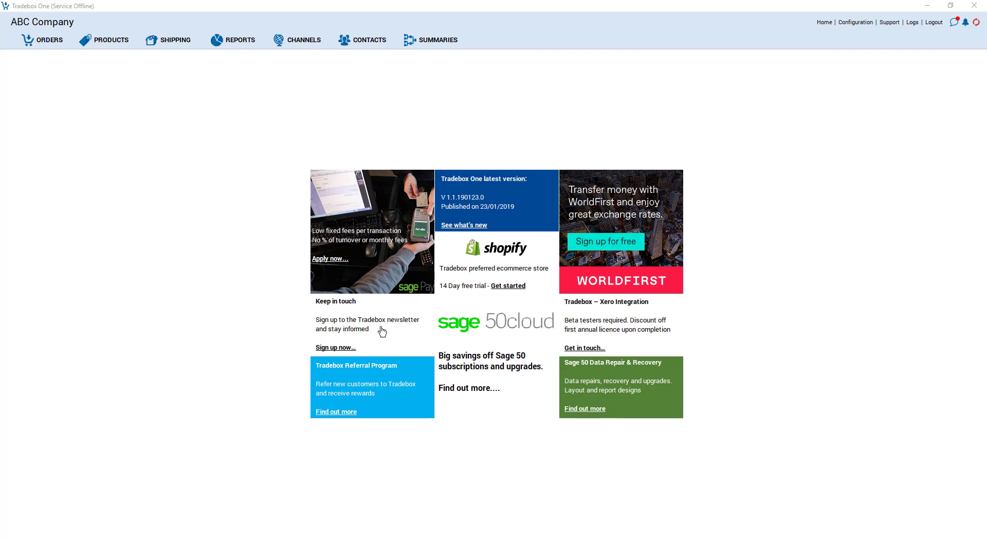
- Open the sales channels list, start a new Amazon channel up to its marketplace details, and cancel the wizard
click(353, 322)
click(302, 41)
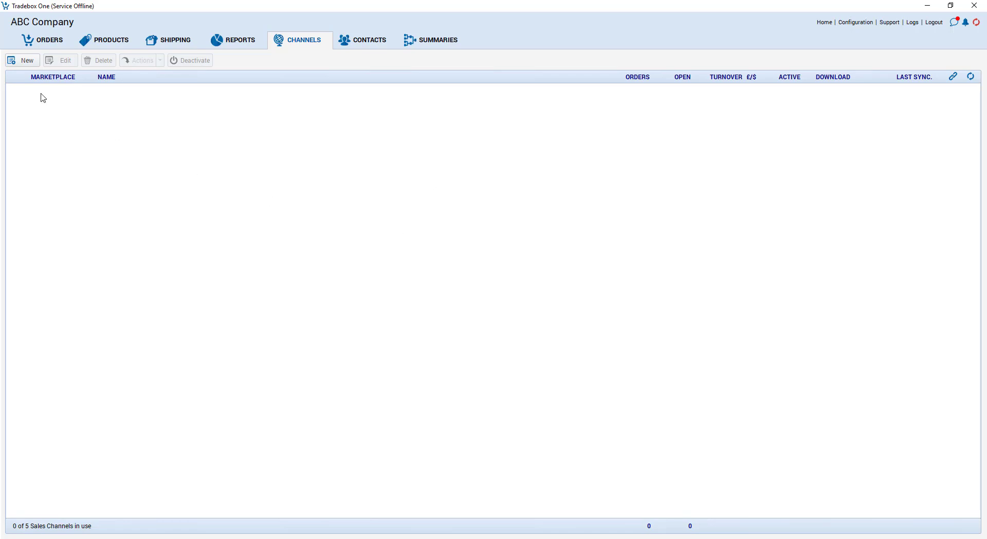
click(22, 61)
click(472, 220)
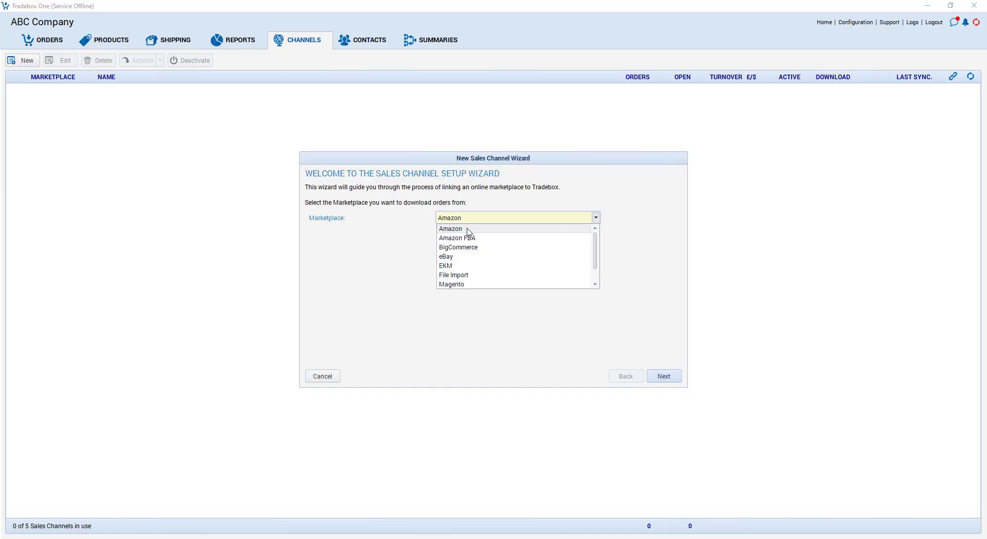
click(467, 228)
click(666, 375)
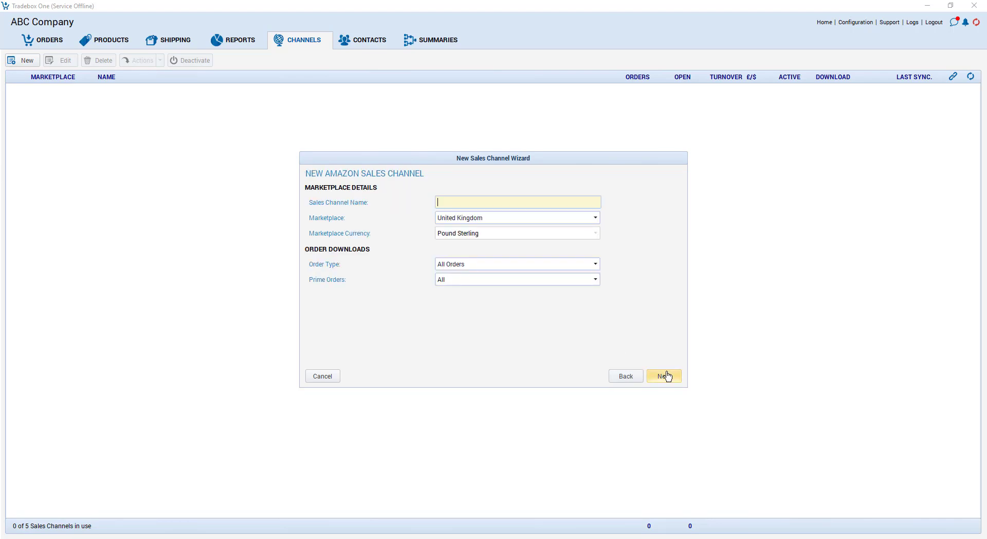
click(315, 375)
click(521, 275)
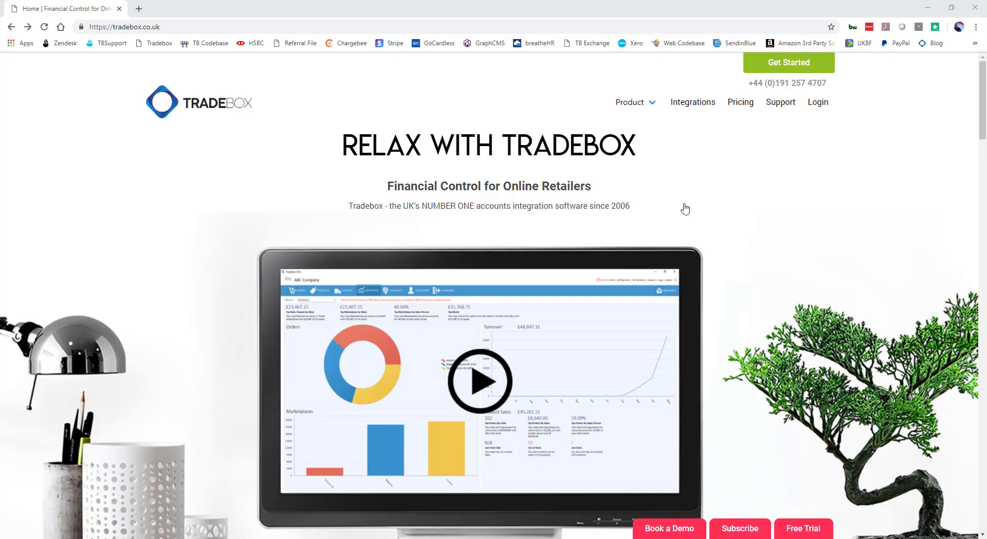
- In the web browser, open the Integration Guides on the Tradebox support site and the Shopify integration page on the main website
click(770, 106)
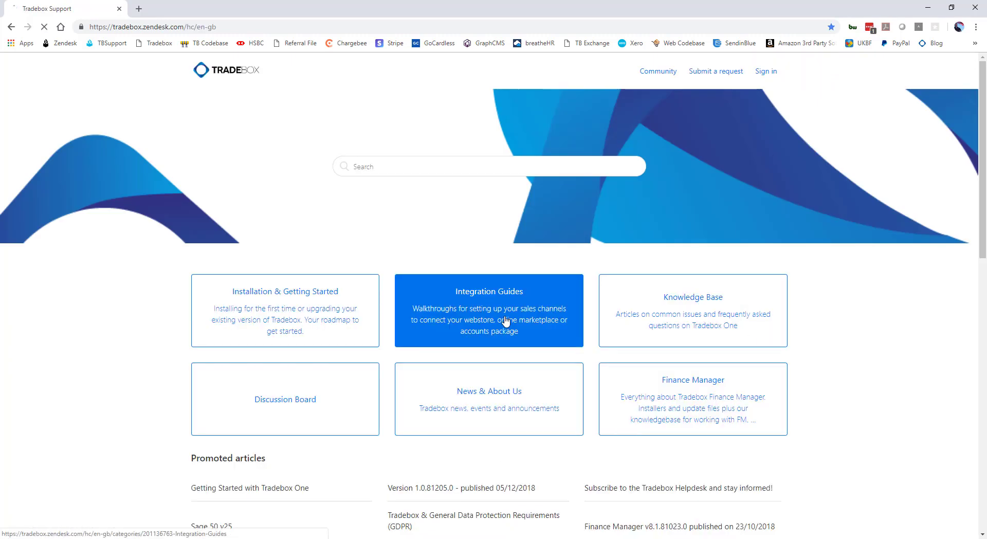
click(506, 321)
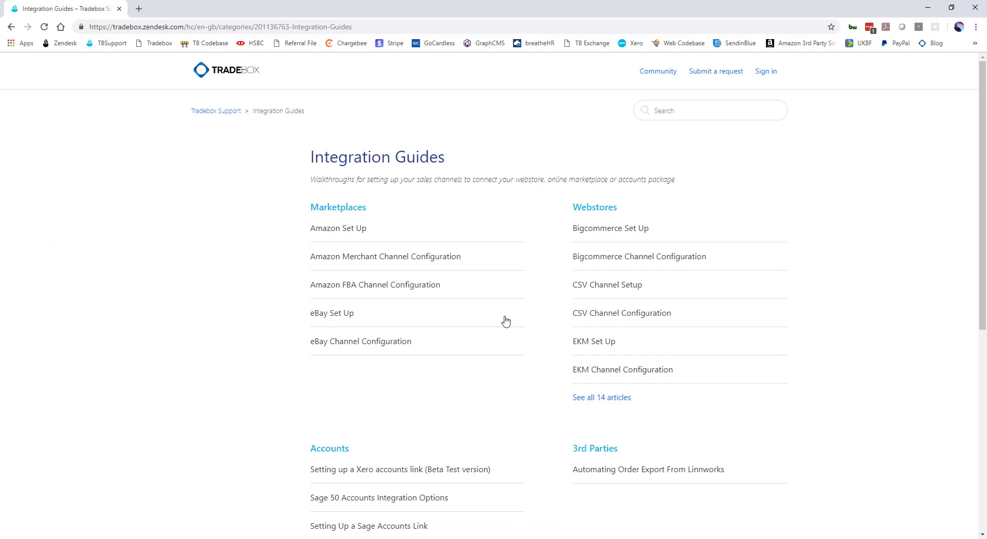
click(154, 44)
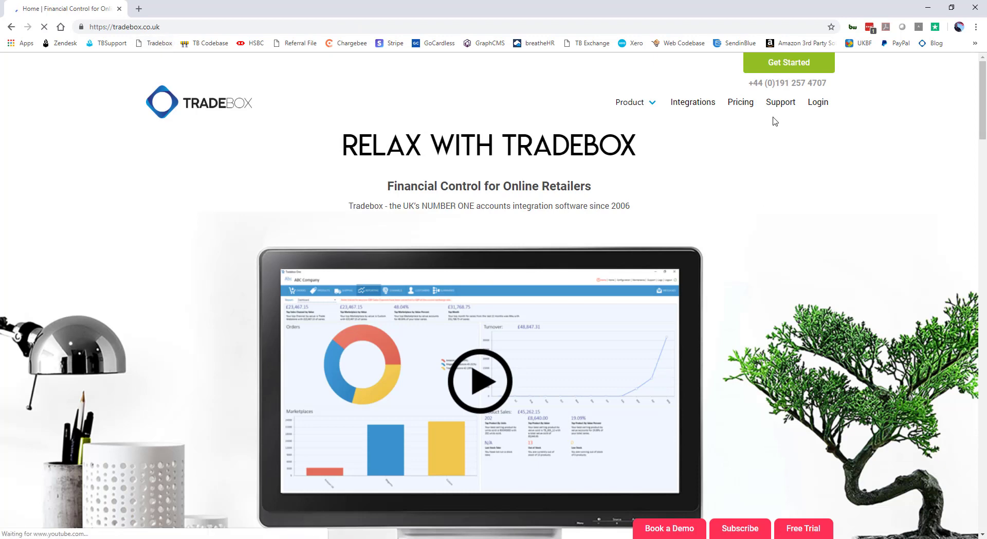
click(705, 105)
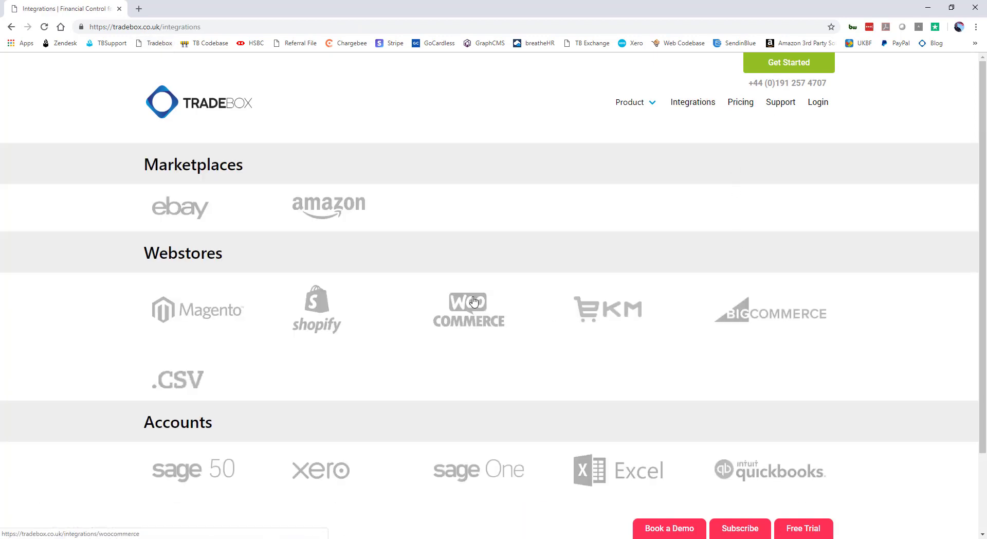
click(307, 303)
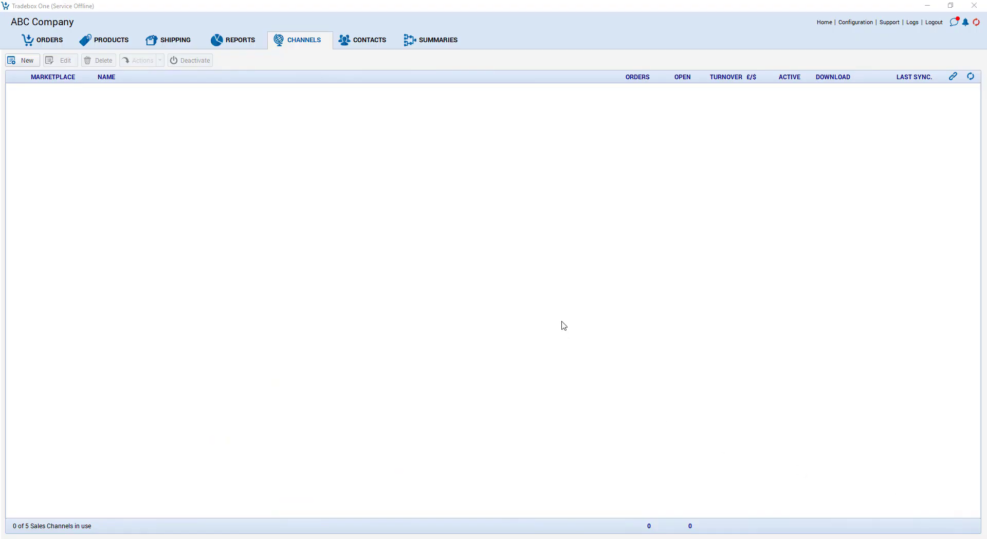
- Open the organisation's company details in the configuration of Tradebox One and review the company name and address fields
click(851, 23)
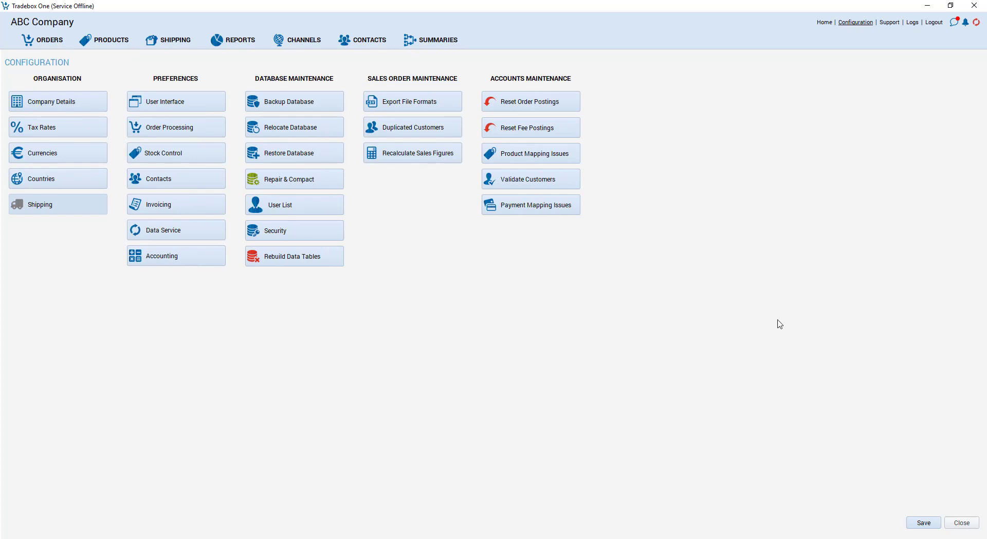
click(59, 101)
click(176, 93)
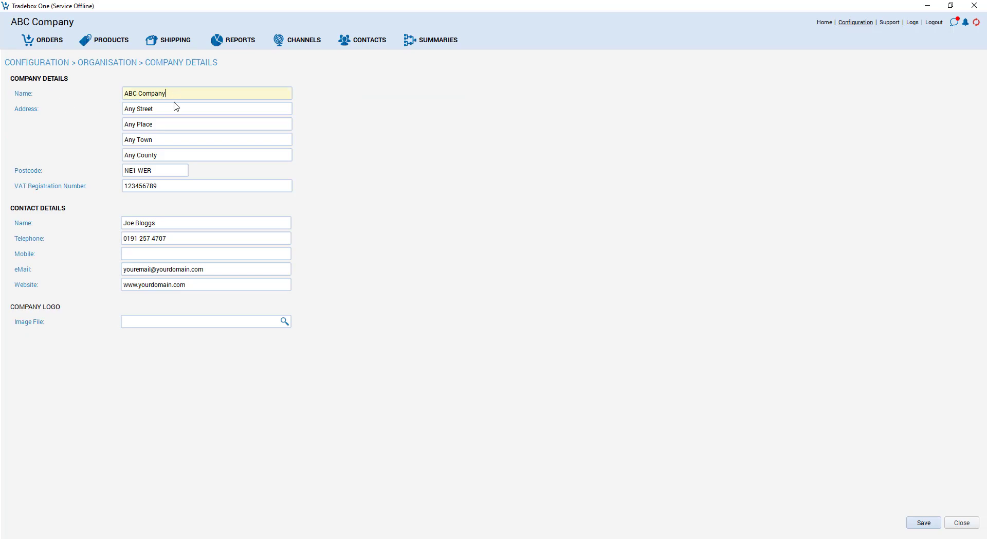
click(174, 109)
click(168, 124)
click(166, 137)
click(166, 156)
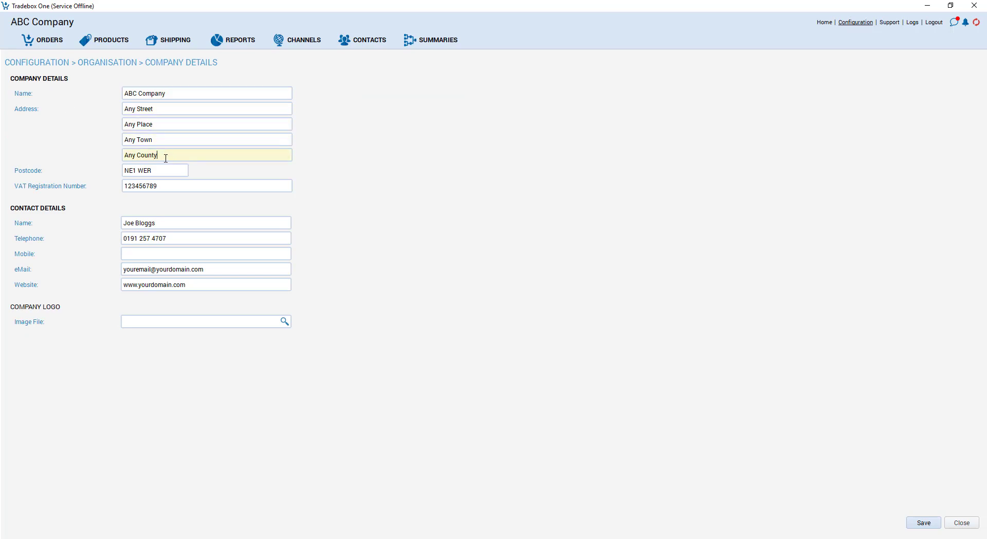
- Open the Accounting preferences and review the accounts software and posting options, keeping Sage 50 and Automatic
click(861, 24)
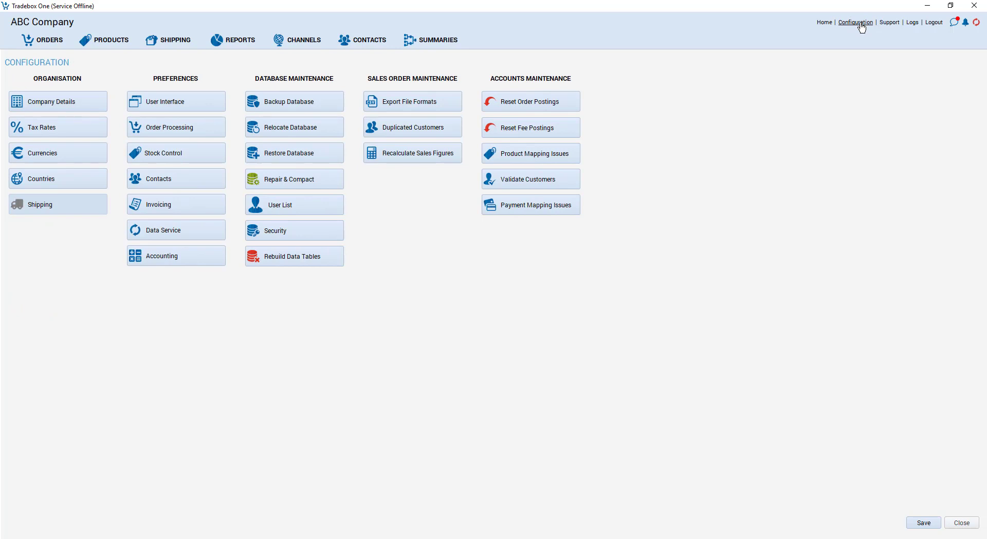
click(175, 264)
click(189, 98)
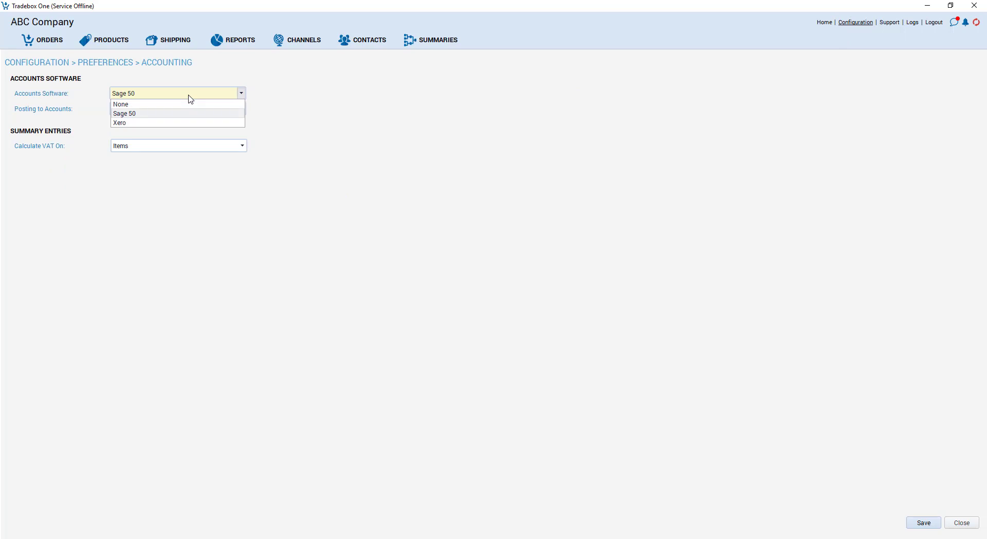
click(189, 96)
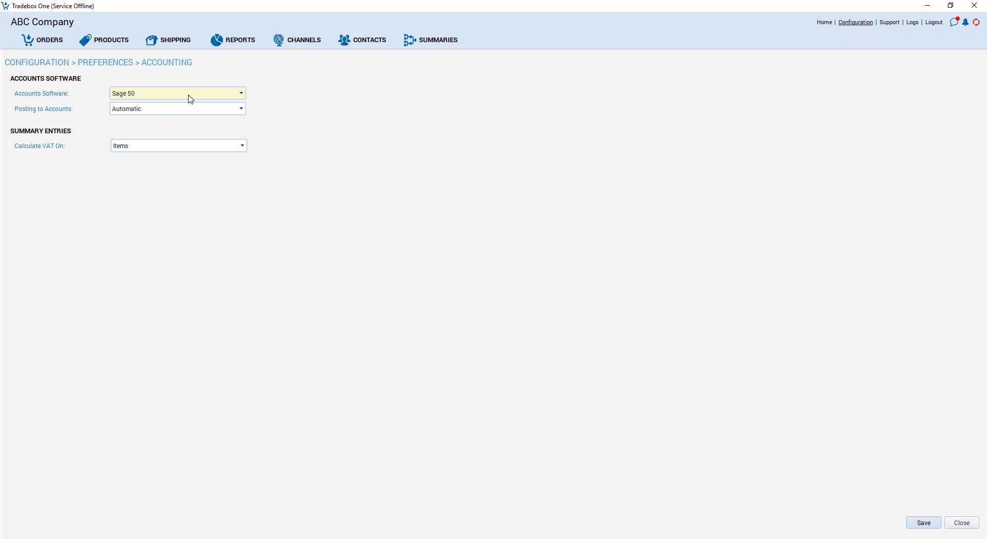
click(185, 110)
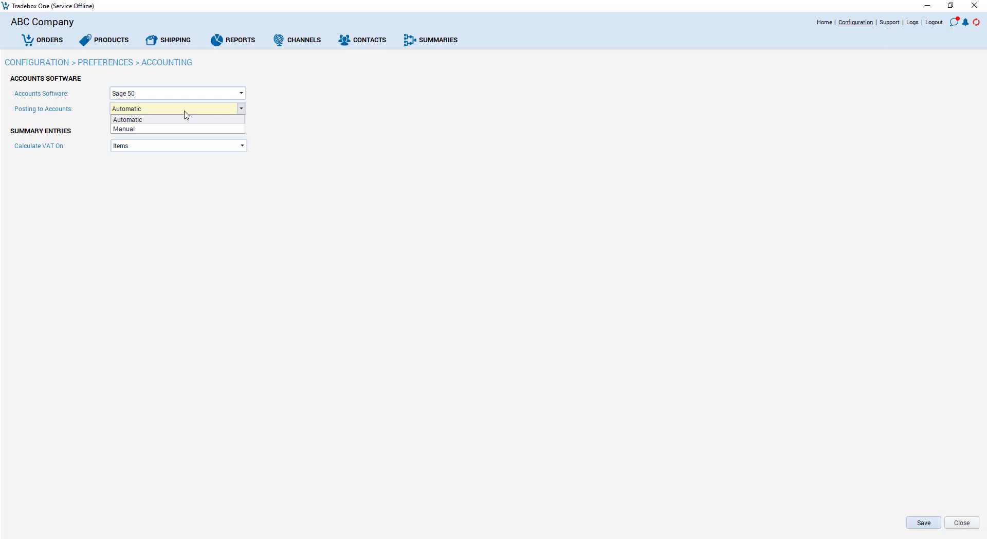
click(185, 112)
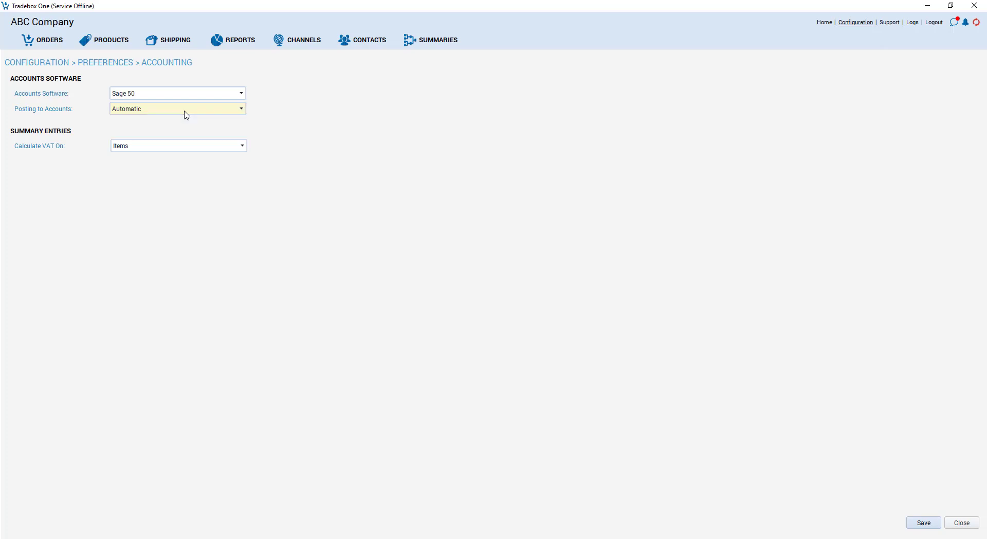
- Revisit the sales channels list and open the support information to review the technical support options
click(297, 39)
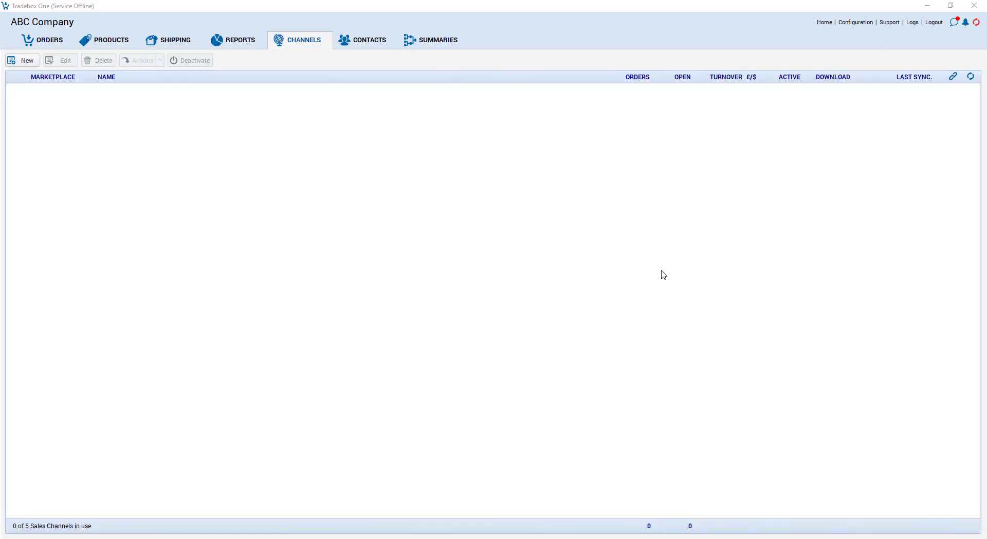
click(888, 23)
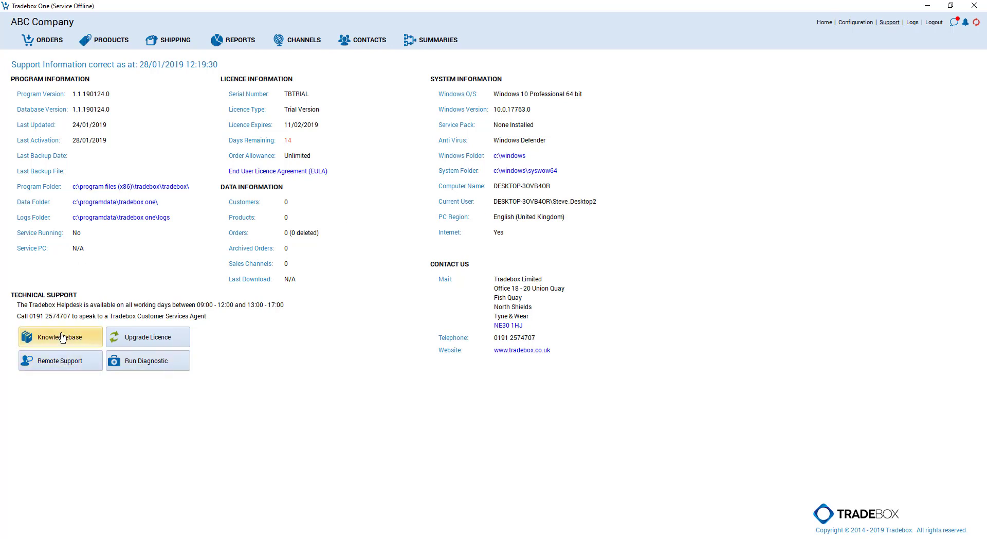
click(149, 367)
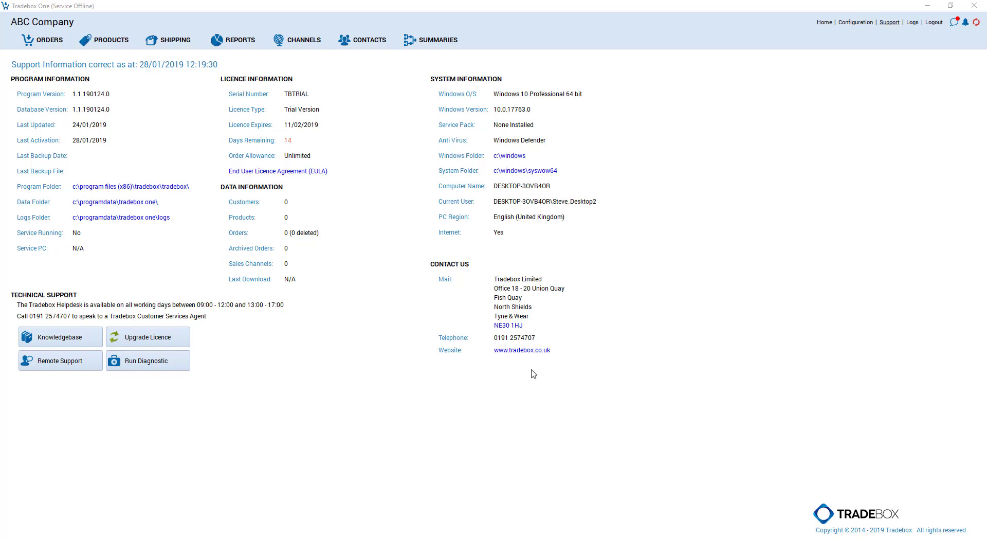
- Follow the website link in the support contact details and open the Shopify page among the integrations in the browser
click(532, 351)
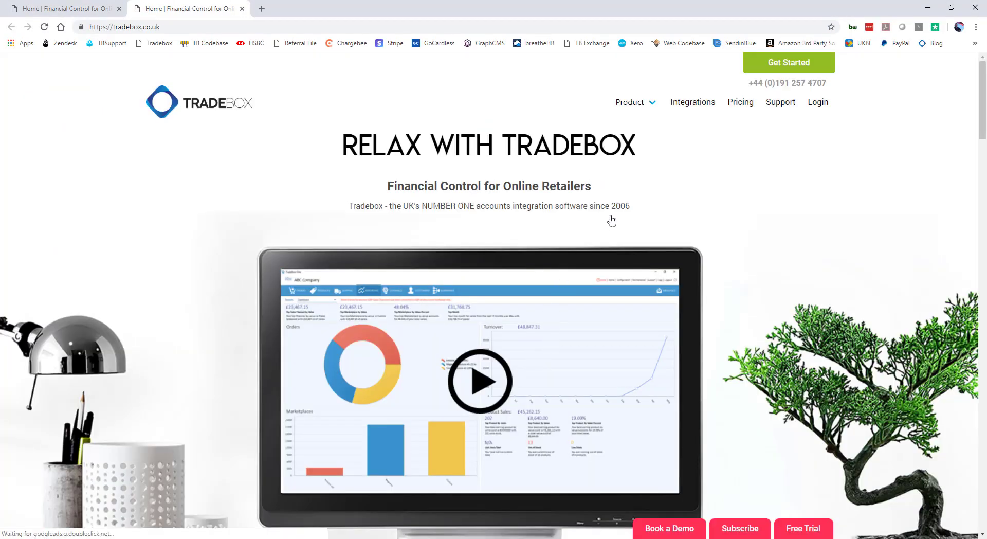
click(685, 104)
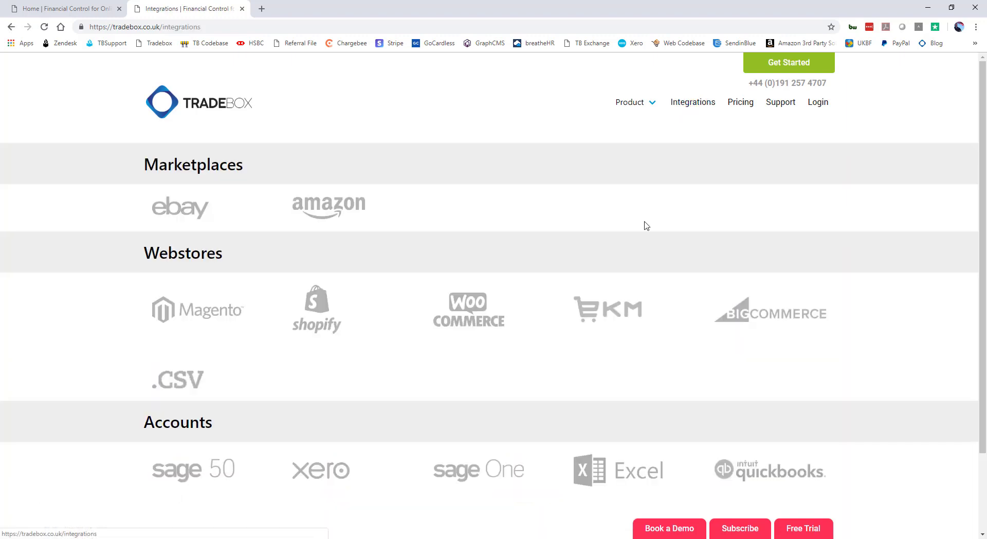
click(341, 315)
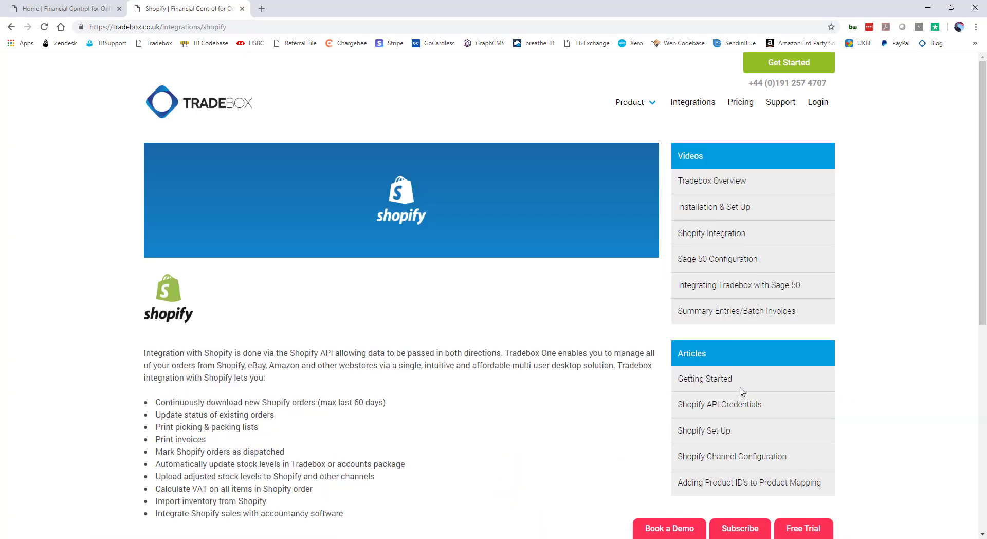